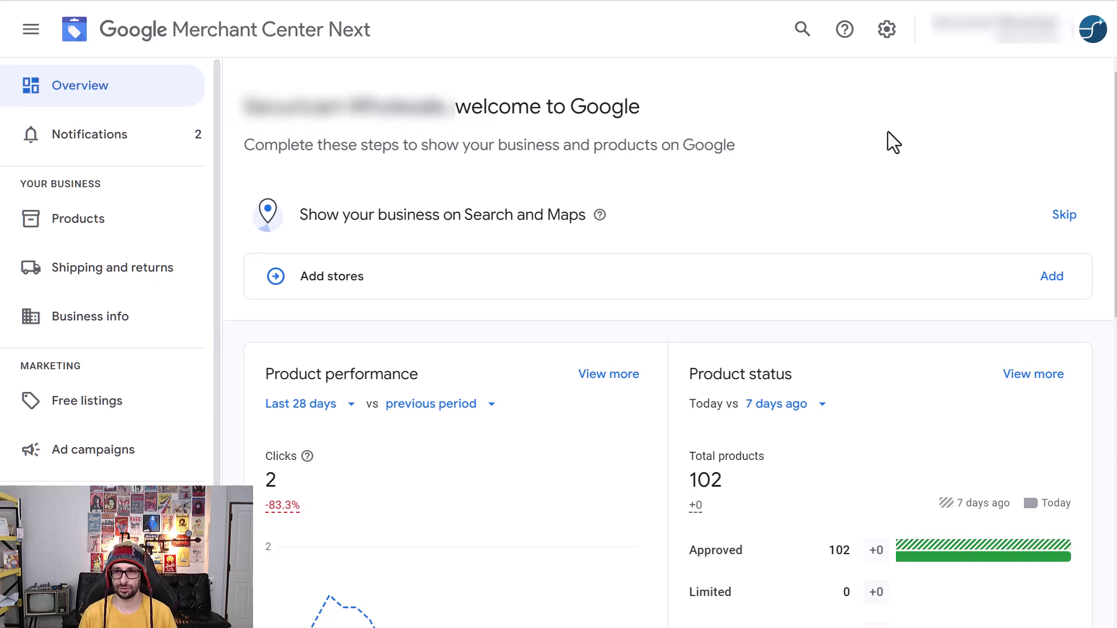
# - Check Your add-ons in Settings > Add-ons for Advanced data source management, then return to Discover
pyautogui.click(885, 42)
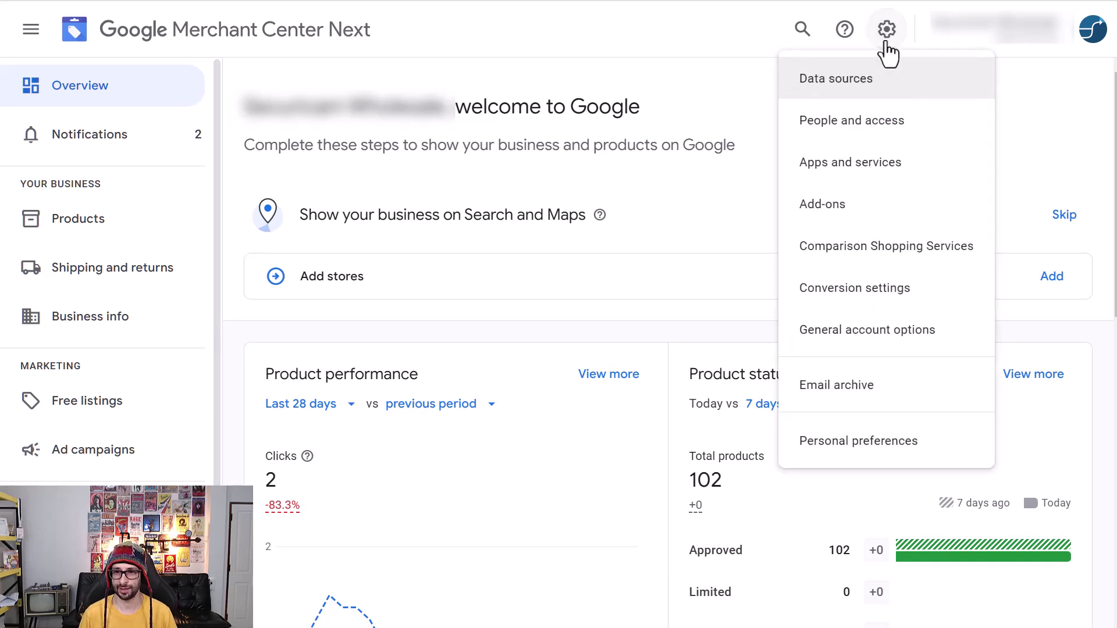
pyautogui.click(902, 204)
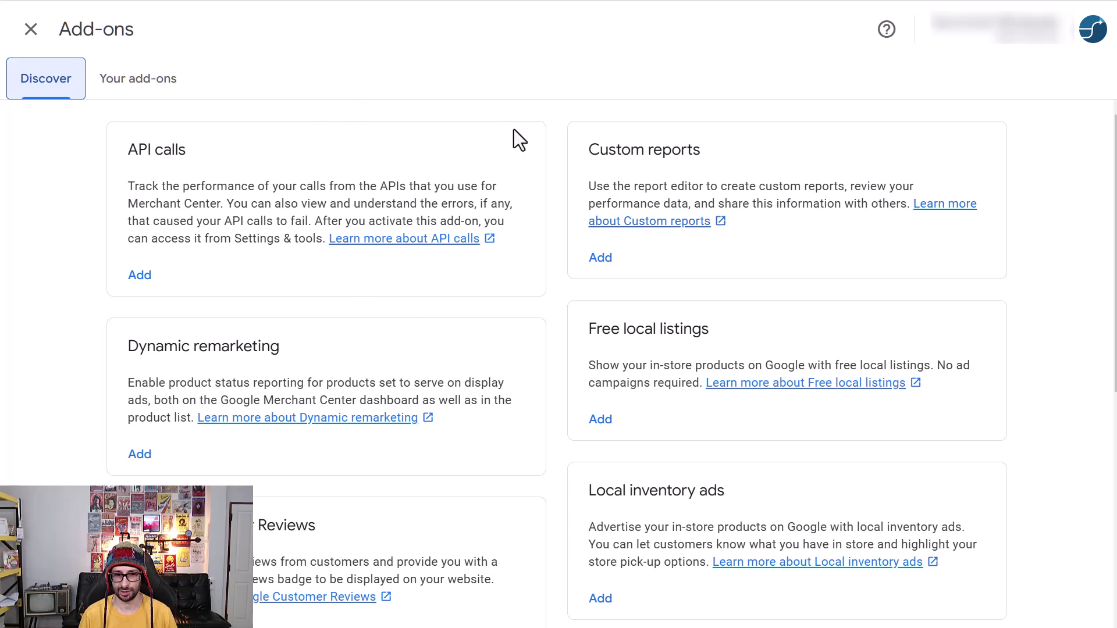
pyautogui.click(132, 86)
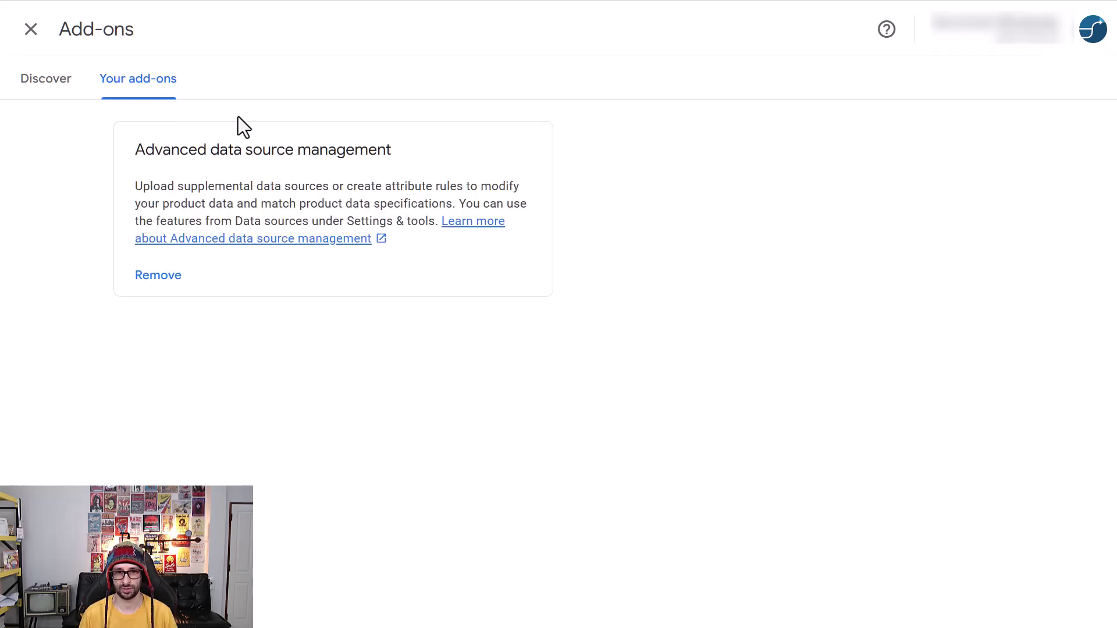
pyautogui.click(53, 84)
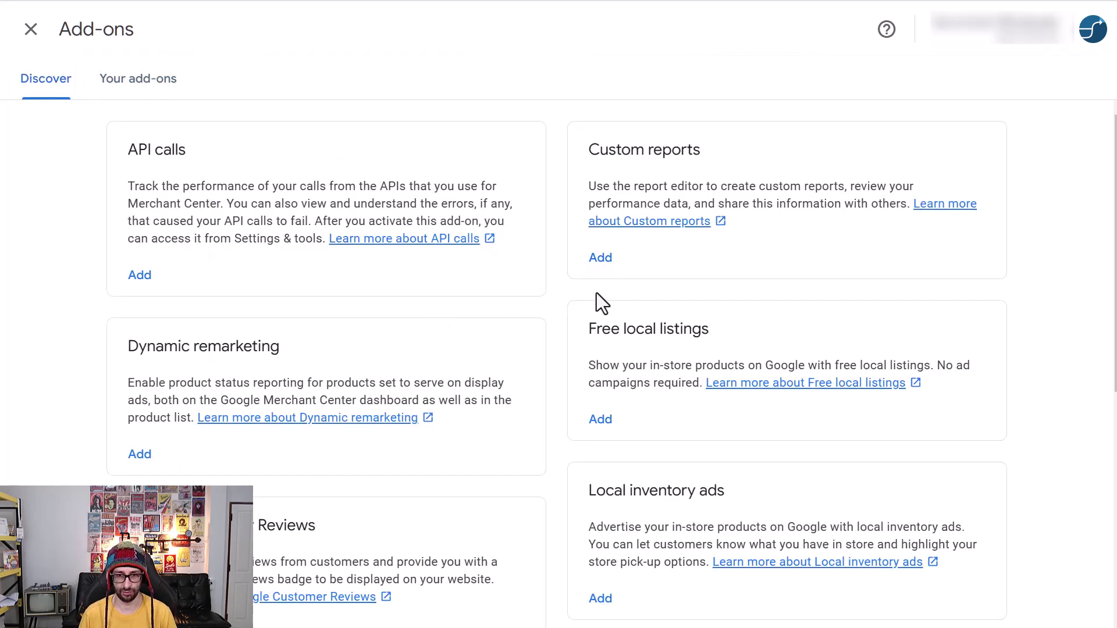
# - Close Add-ons and go to the Data sources list from Settings
pyautogui.click(30, 32)
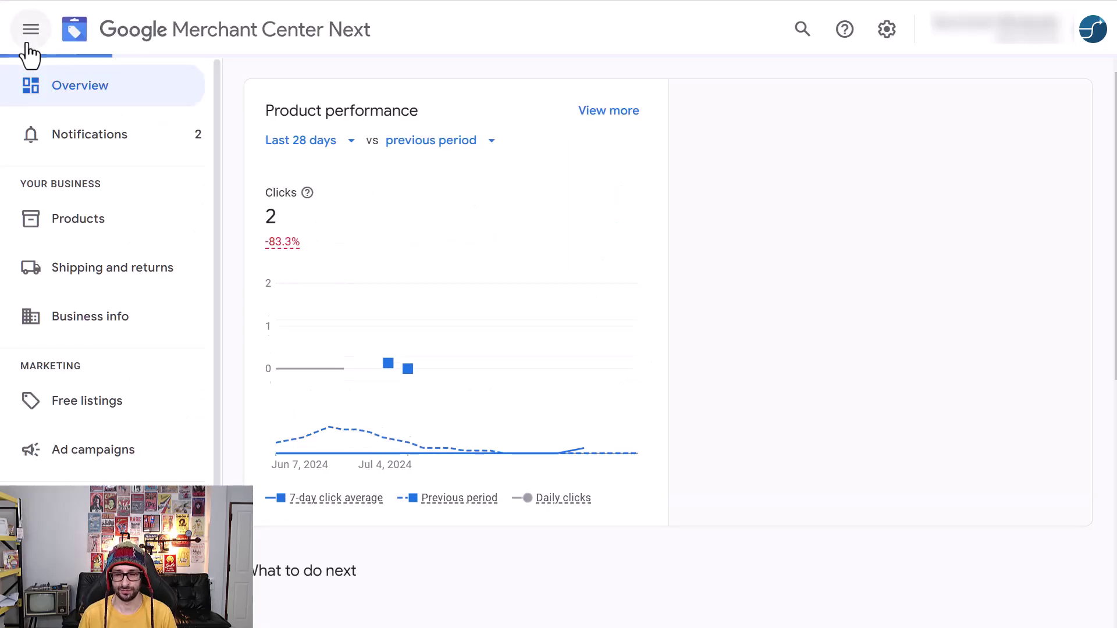
pyautogui.click(888, 28)
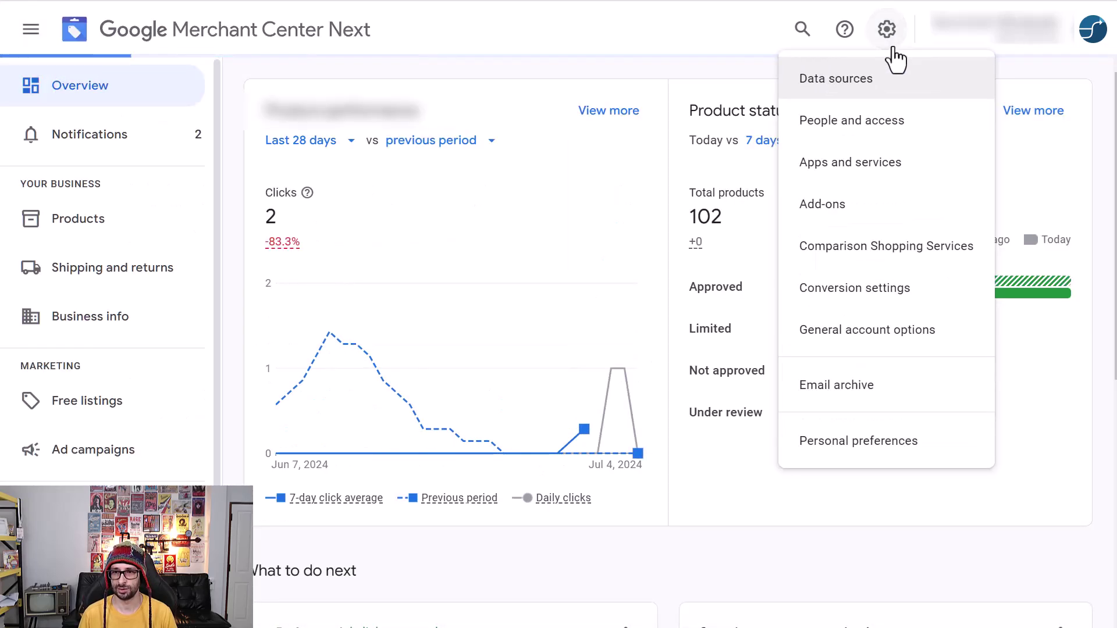
pyautogui.click(861, 93)
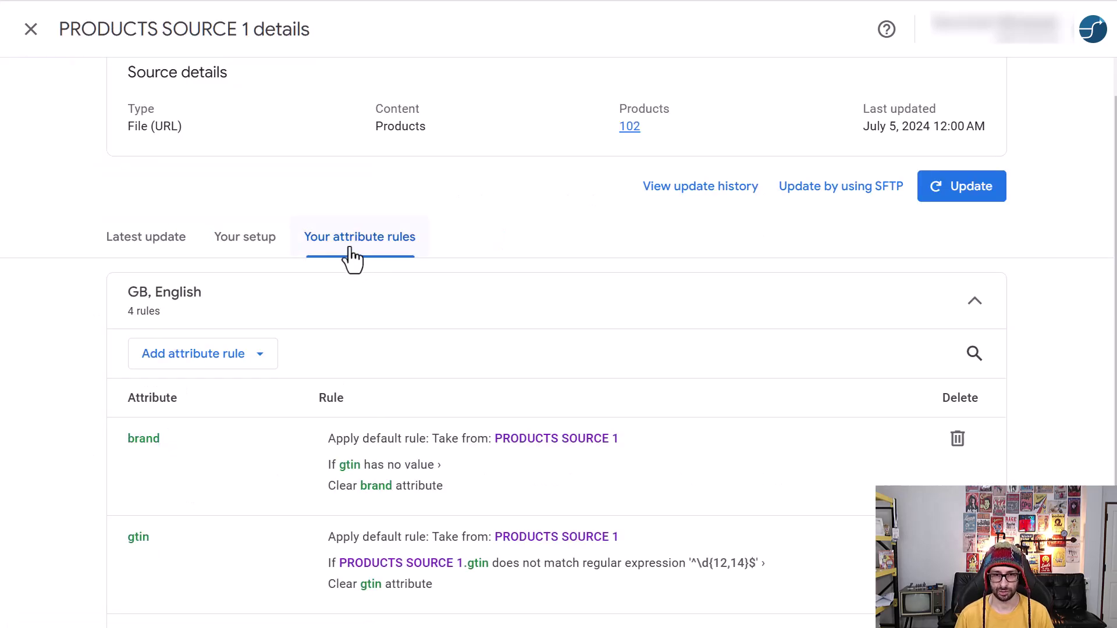
# - Start a new attribute rule for the shipping attribute, dismissing the replace-data editor
pyautogui.click(226, 368)
pyautogui.write('shipping')
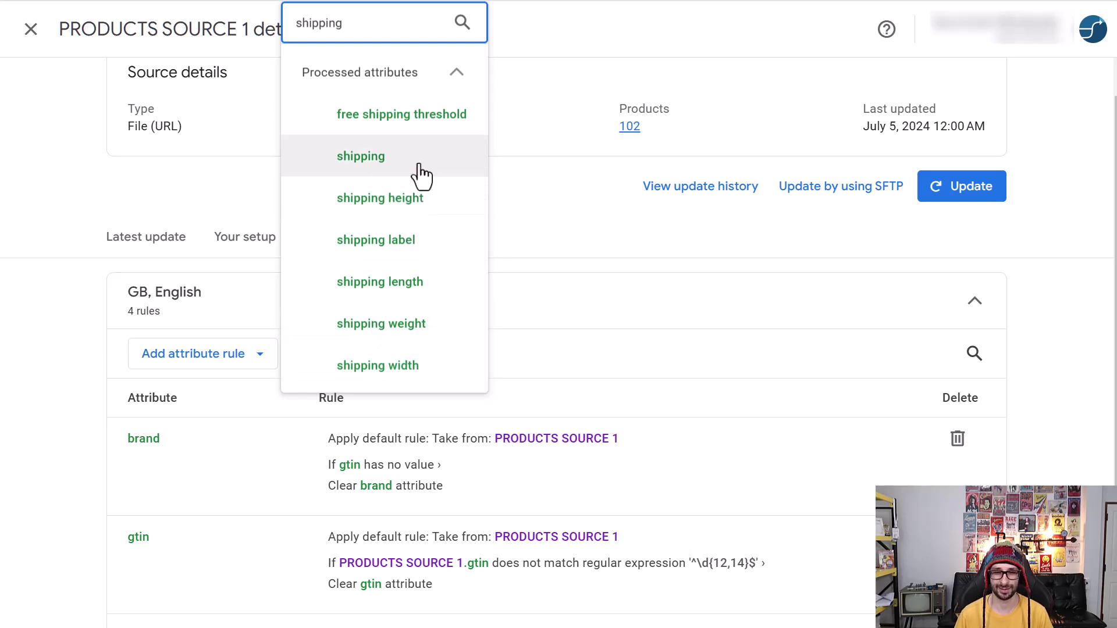
pyautogui.click(401, 165)
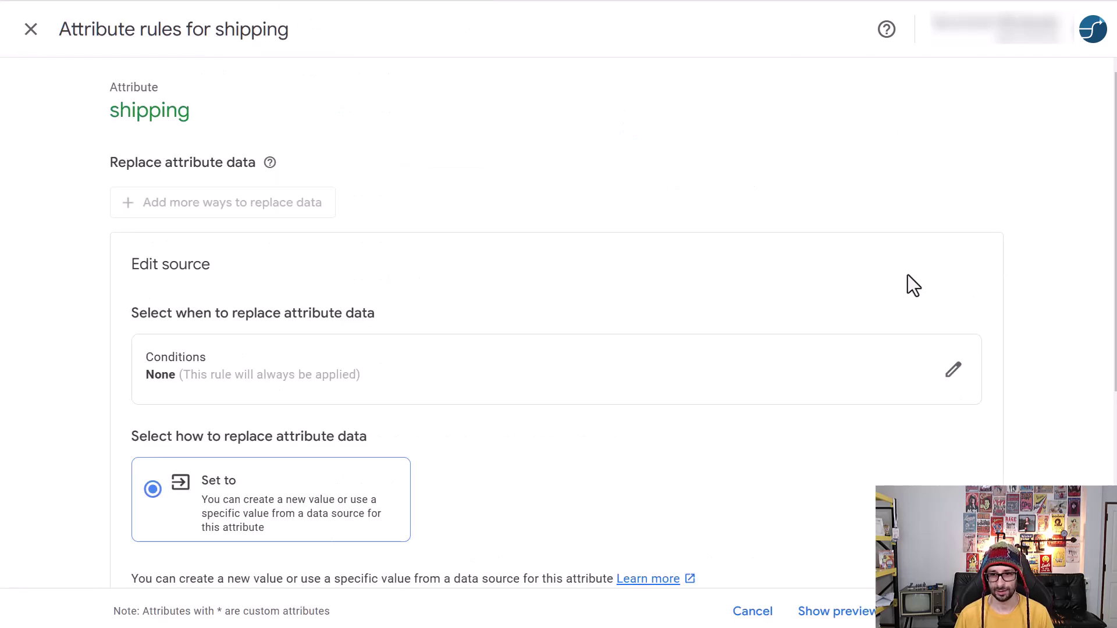
pyautogui.scroll(-5, 865, 538)
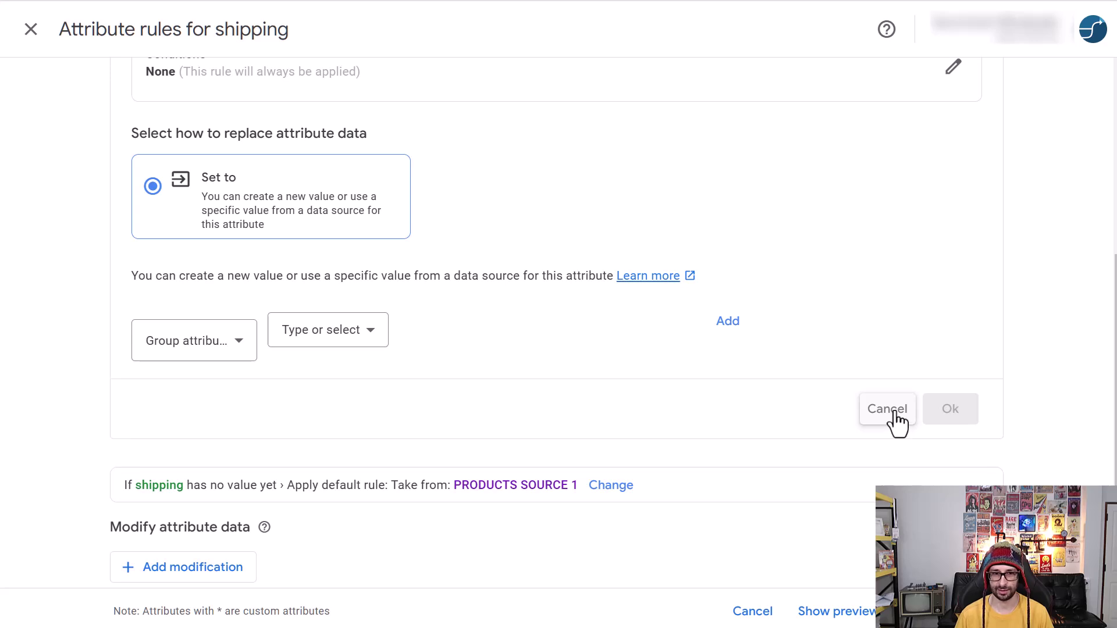
pyautogui.click(887, 409)
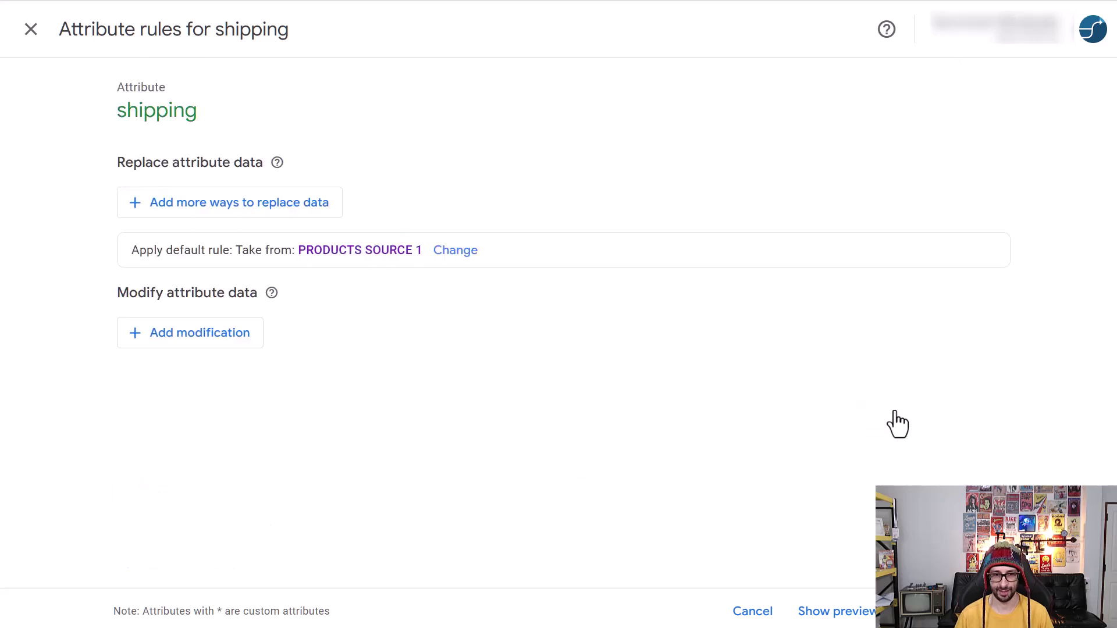
# - Add a Clear modification to shipping and save the rule as a draft
pyautogui.click(211, 341)
pyautogui.scroll(-3, 539, 366)
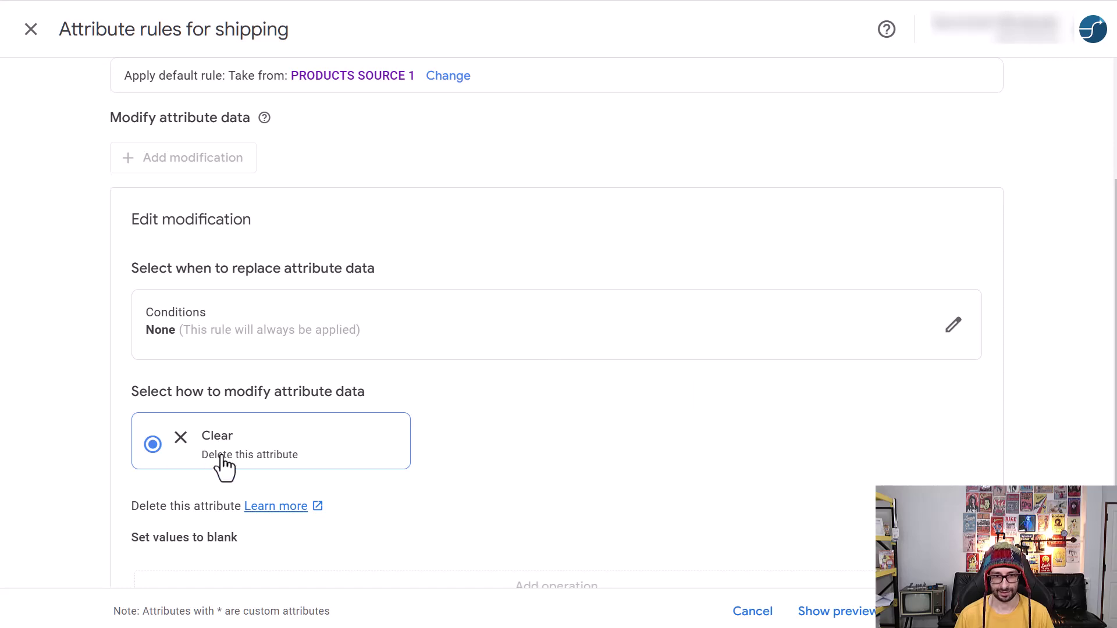
pyautogui.scroll(-2, 519, 387)
pyautogui.click(969, 554)
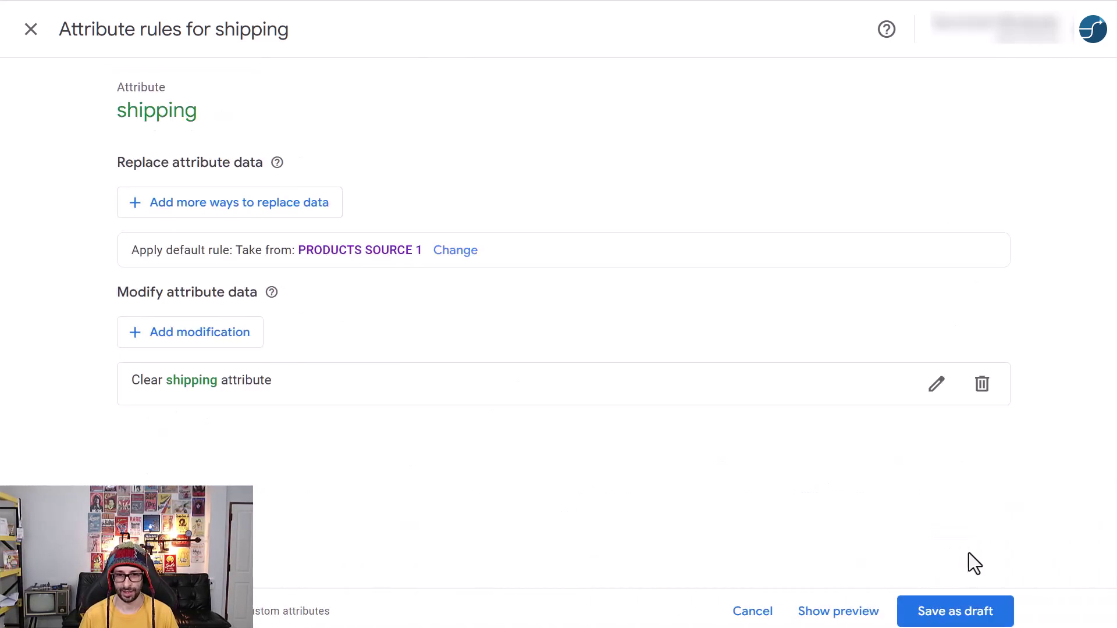
pyautogui.click(937, 617)
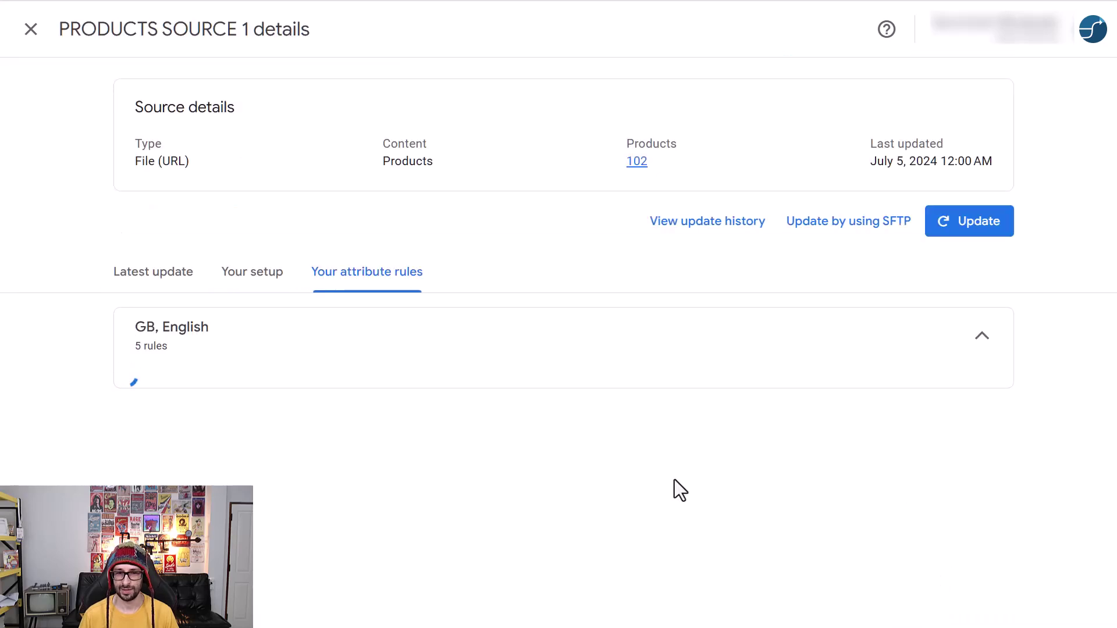
# - Apply the drafted shipping rule, then close PRODUCTS SOURCE 1 back to Overview
pyautogui.click(245, 462)
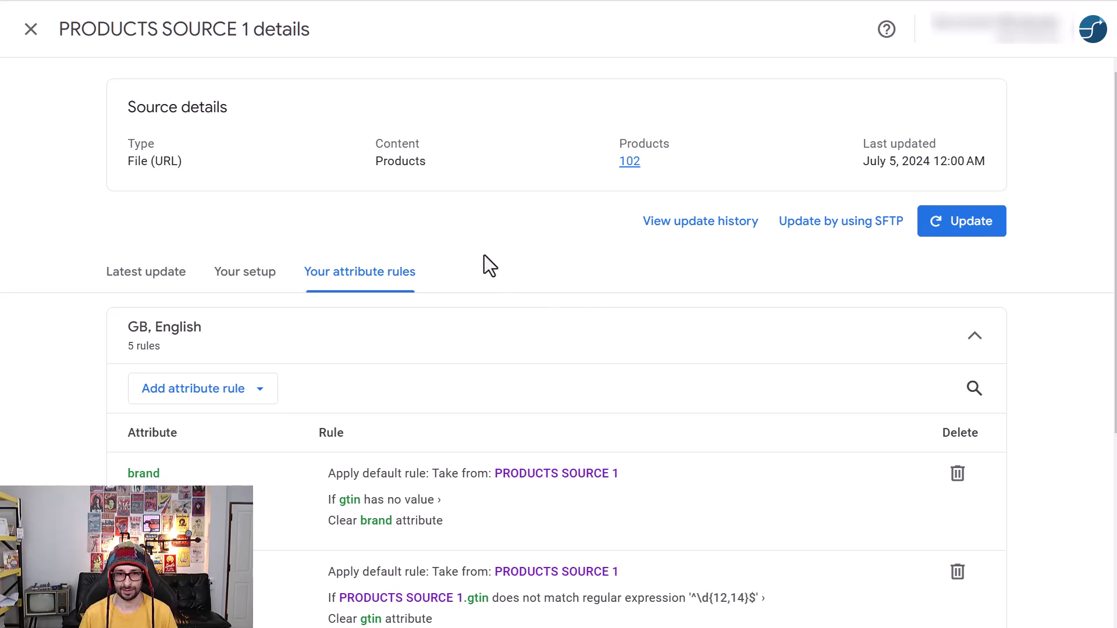
pyautogui.click(40, 36)
# - View the Shipping and returns page showing the 5 days-paid GB shipping policy
pyautogui.click(41, 36)
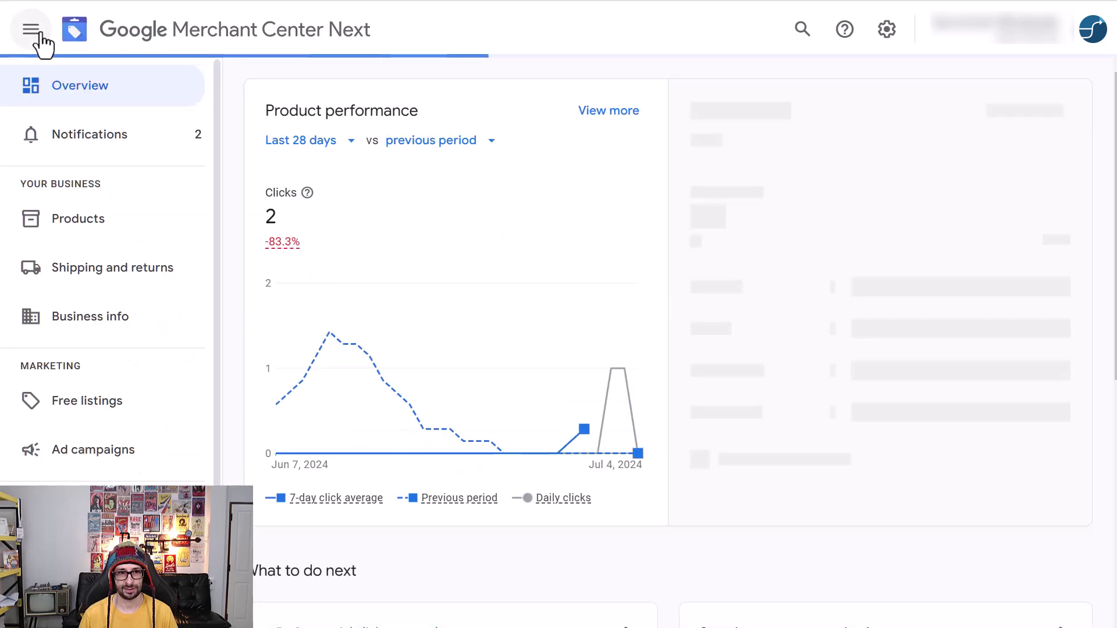
pyautogui.click(165, 288)
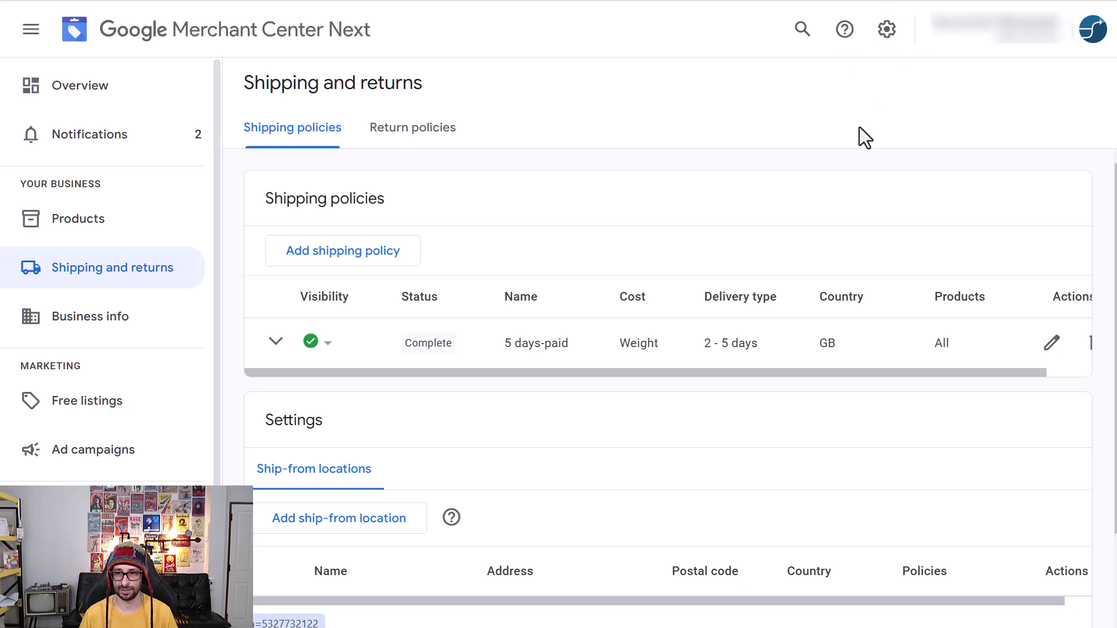
# - Open the attribute rules of PRODUCTS SOURCE 1 from Data sources
pyautogui.click(899, 39)
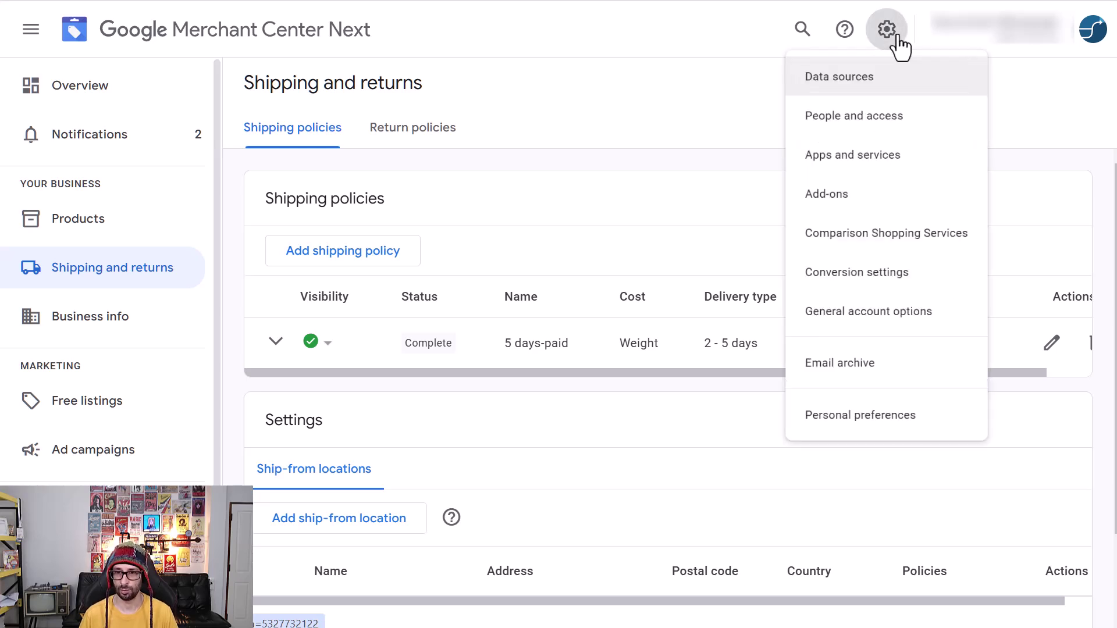
pyautogui.click(835, 89)
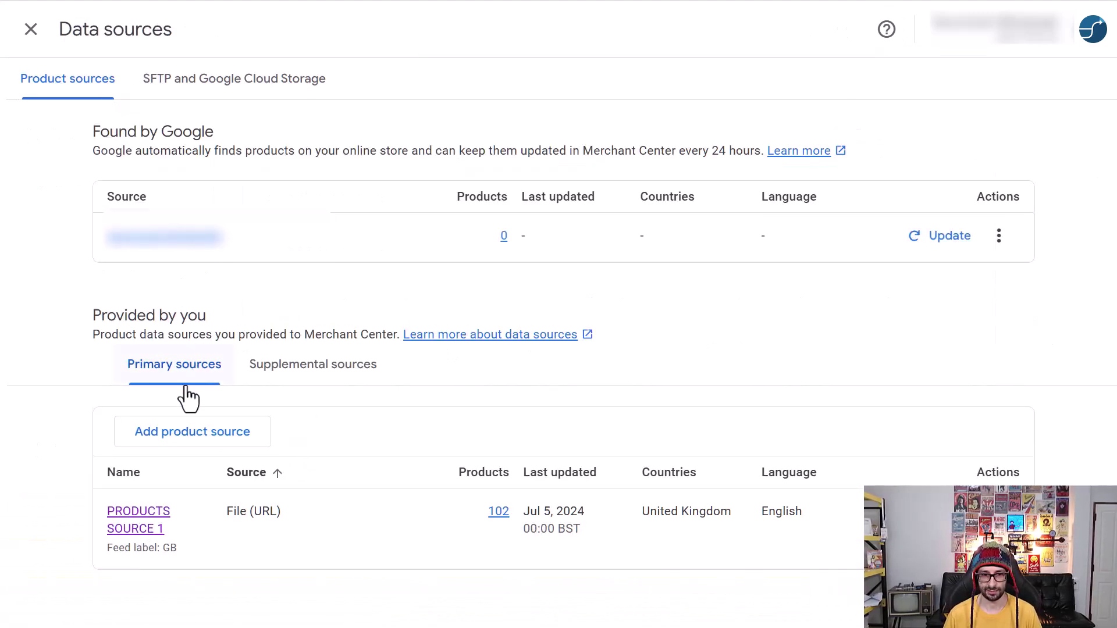
pyautogui.click(145, 520)
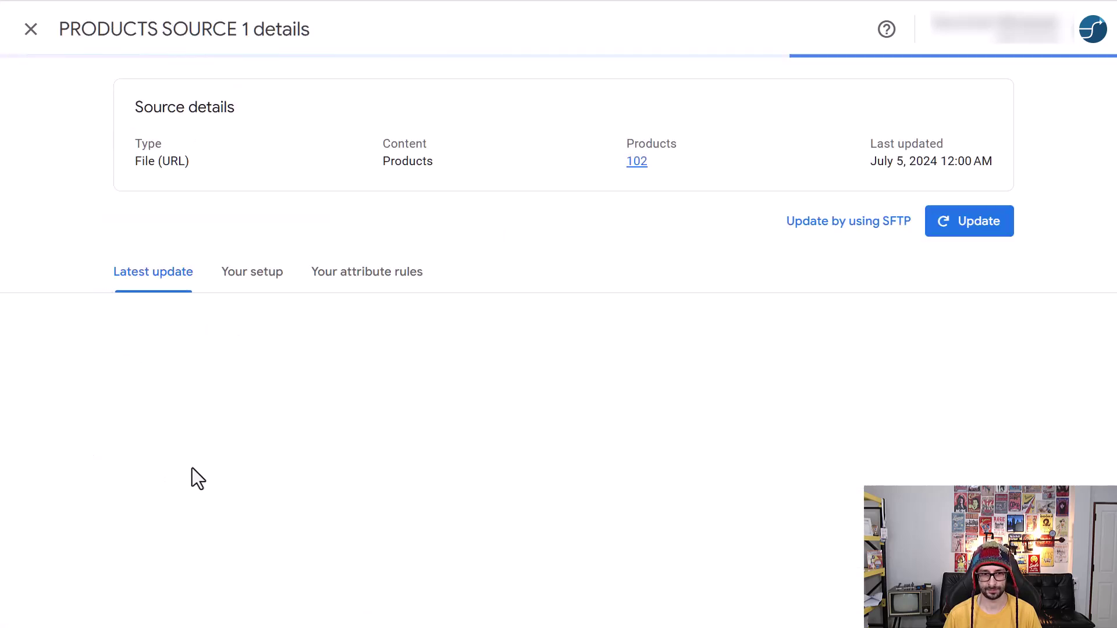
pyautogui.click(351, 276)
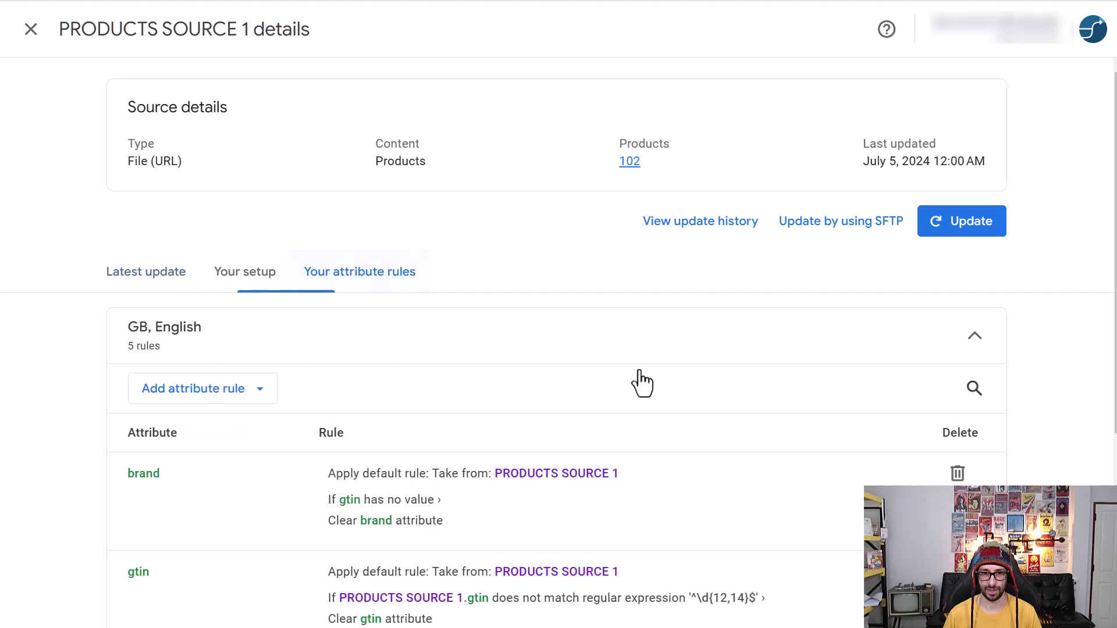
# - Delete the shipping-clearing rule and apply the change, leaving 4 rules
pyautogui.scroll(-5, 335, 393)
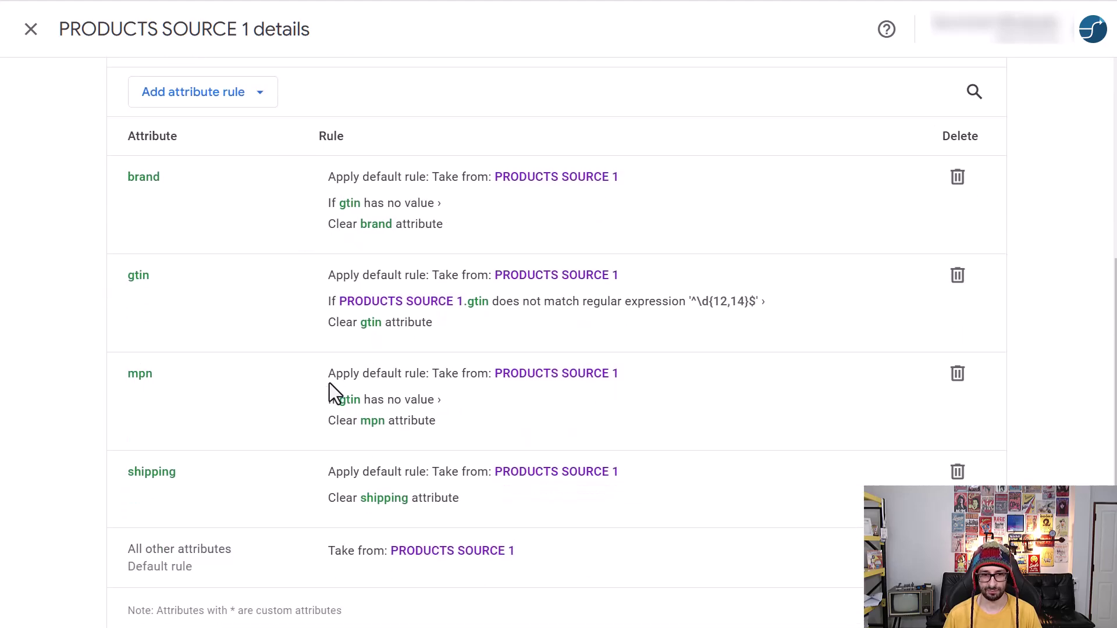
pyautogui.click(957, 473)
pyautogui.scroll(5, 378, 307)
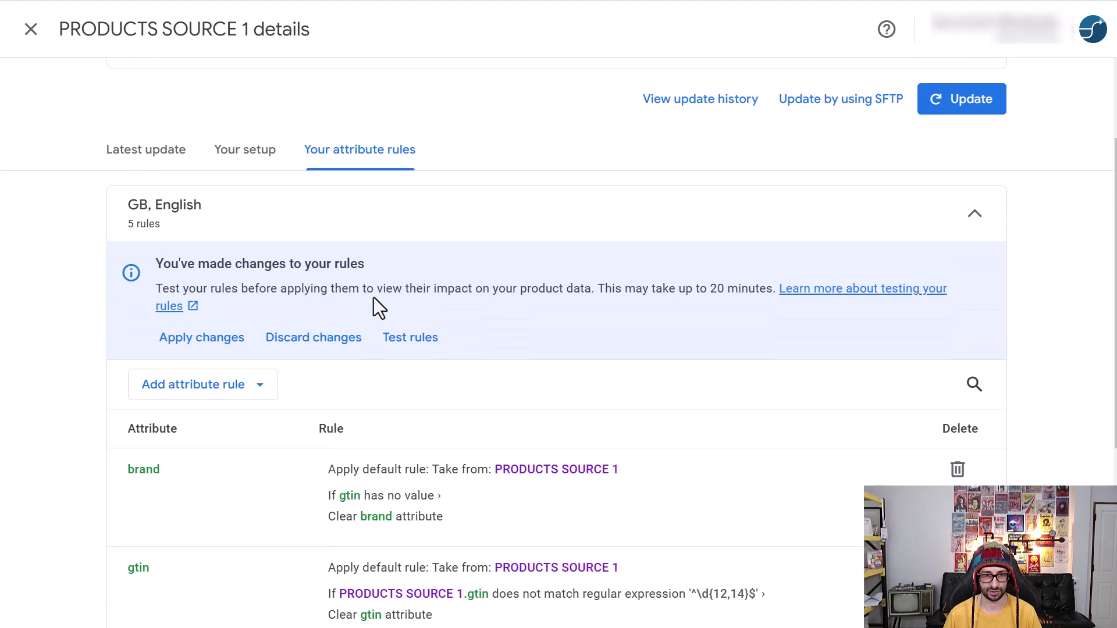
pyautogui.click(184, 344)
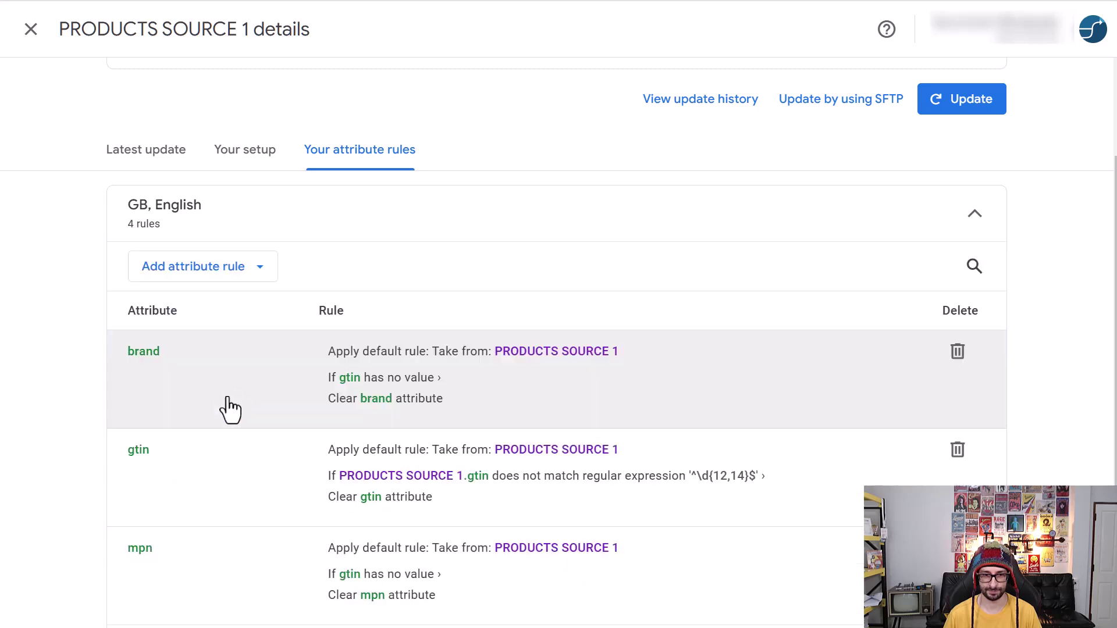
pyautogui.click(207, 274)
# - Search for and choose the 'shipping' attribute for the new rule
pyautogui.write('sh')
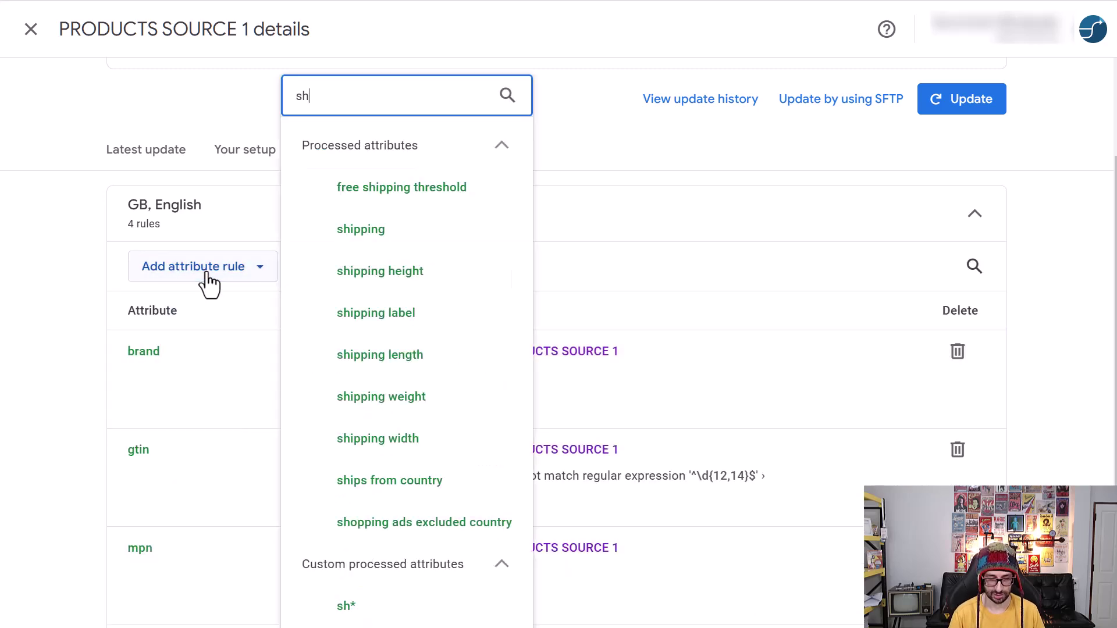
pyautogui.write('ippping')
pyautogui.press('BackSpace')
pyautogui.press('BackSpace')
pyautogui.press('BackSpace')
pyautogui.press('BackSpace')
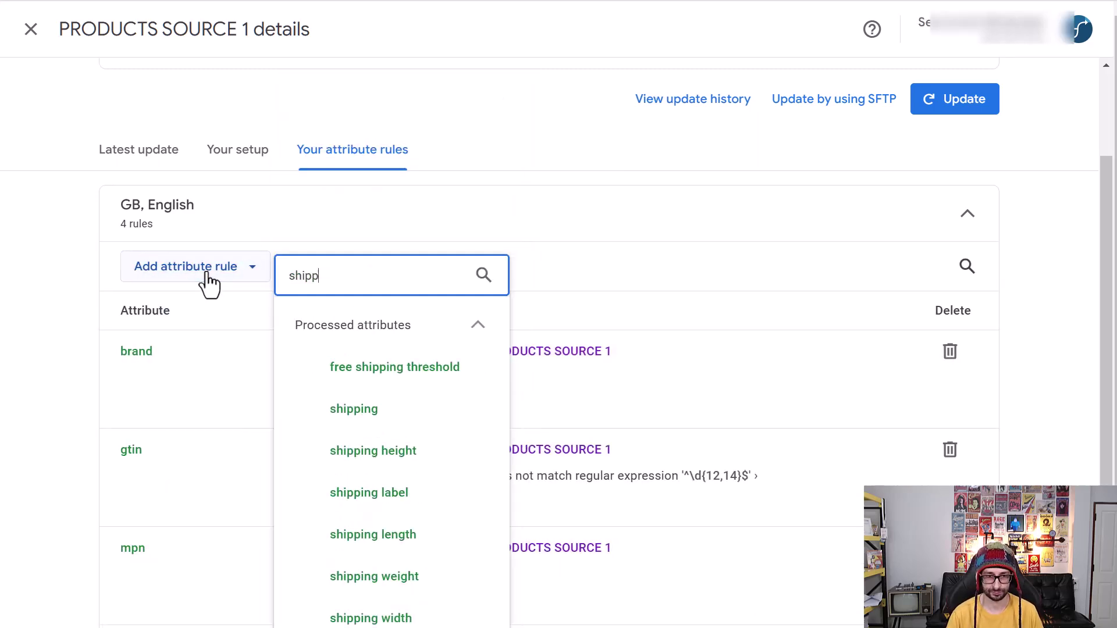
pyautogui.write('ing')
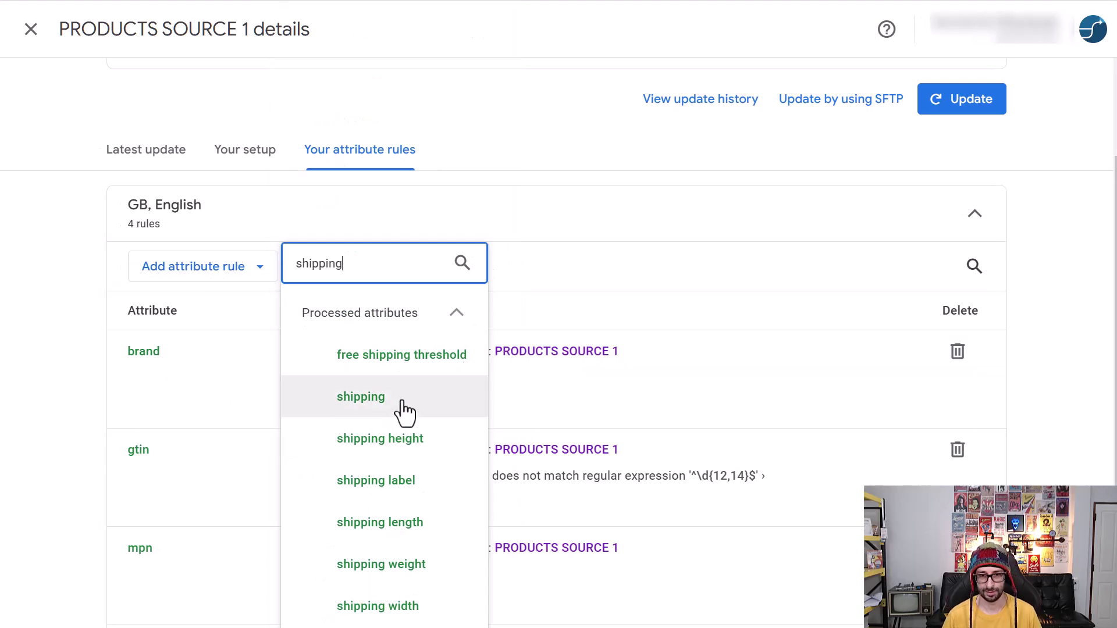
pyautogui.click(400, 399)
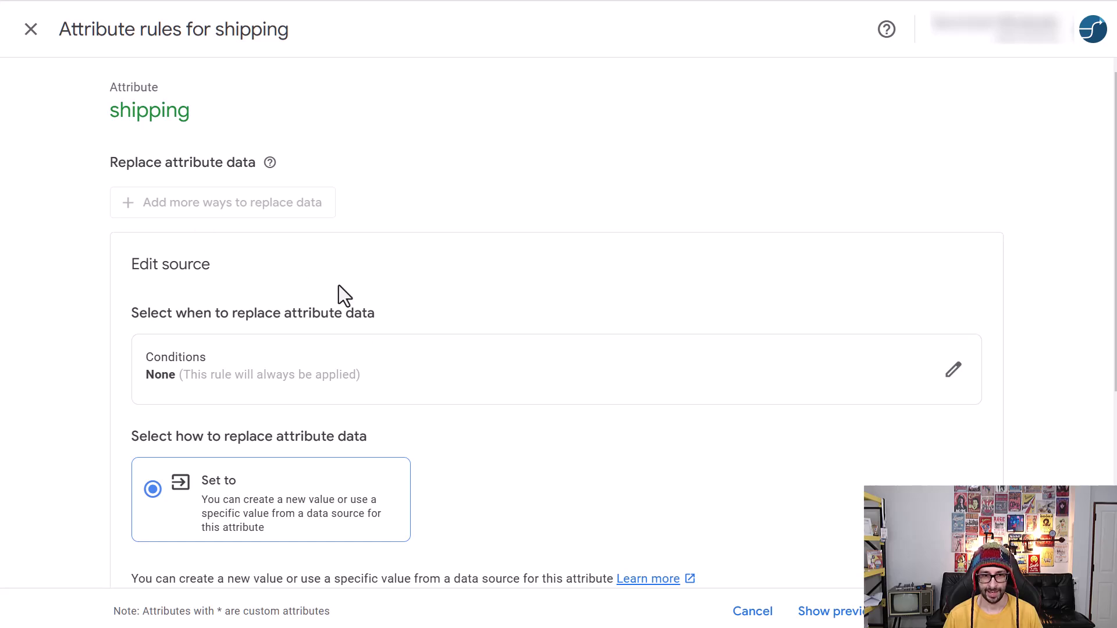
pyautogui.scroll(-1, 362, 348)
pyautogui.scroll(-1, 362, 349)
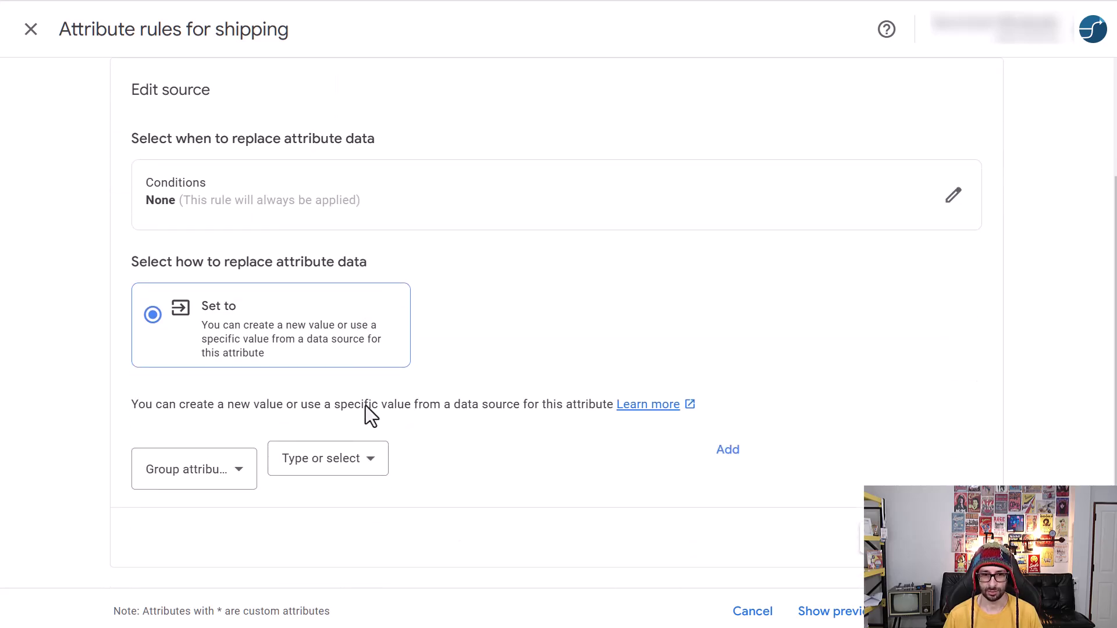
# - Switch to Sub-attributes and set country to 'US', confirming with Ok
pyautogui.click(195, 482)
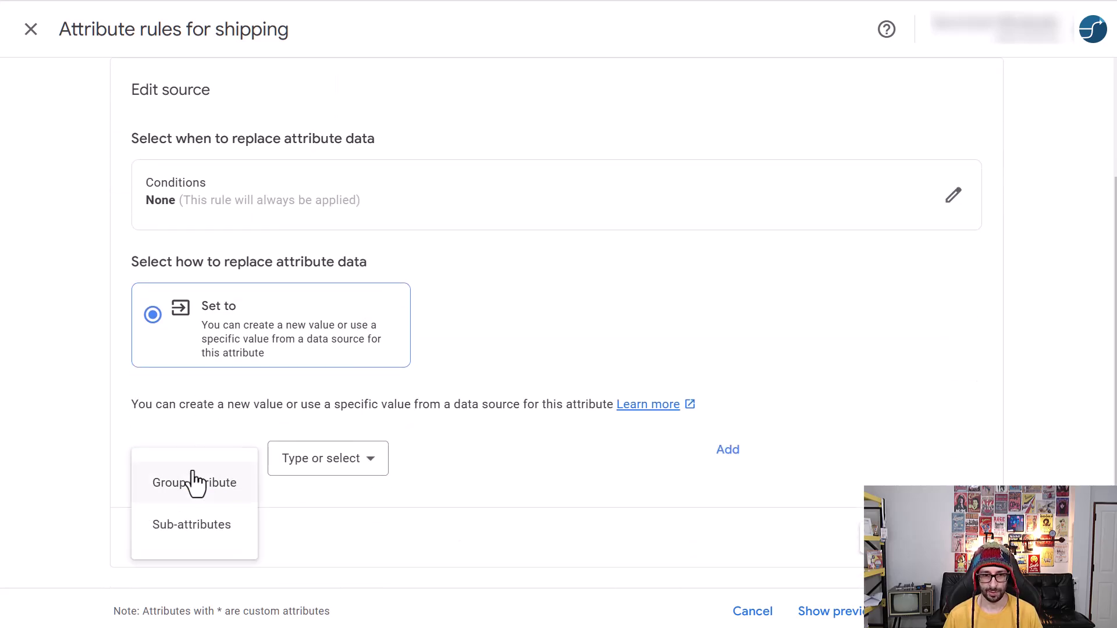
pyautogui.click(192, 525)
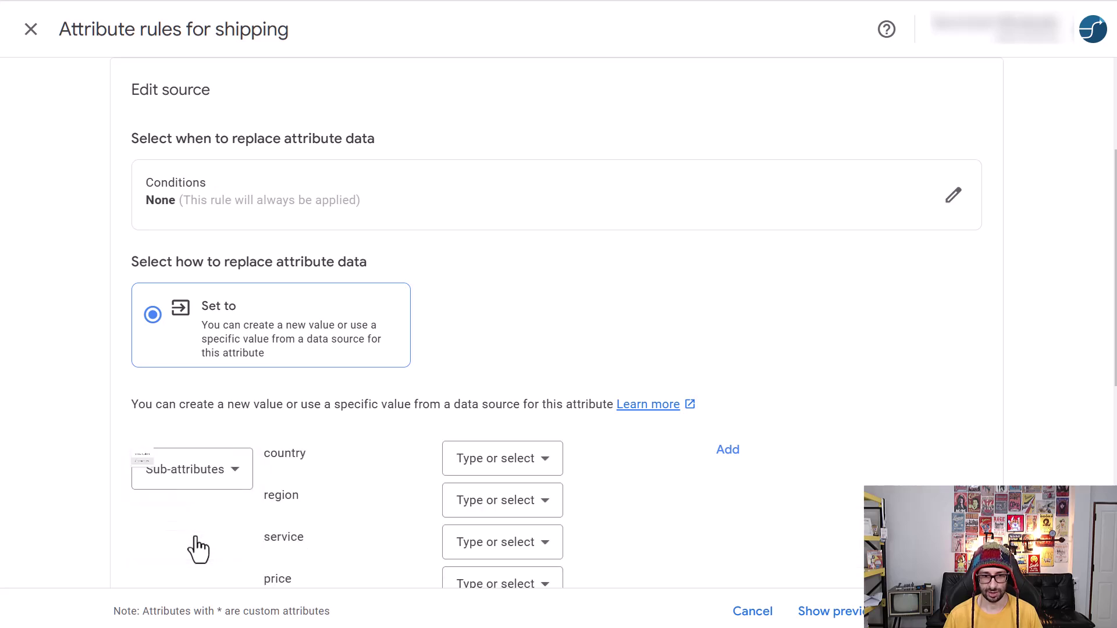
pyautogui.click(542, 458)
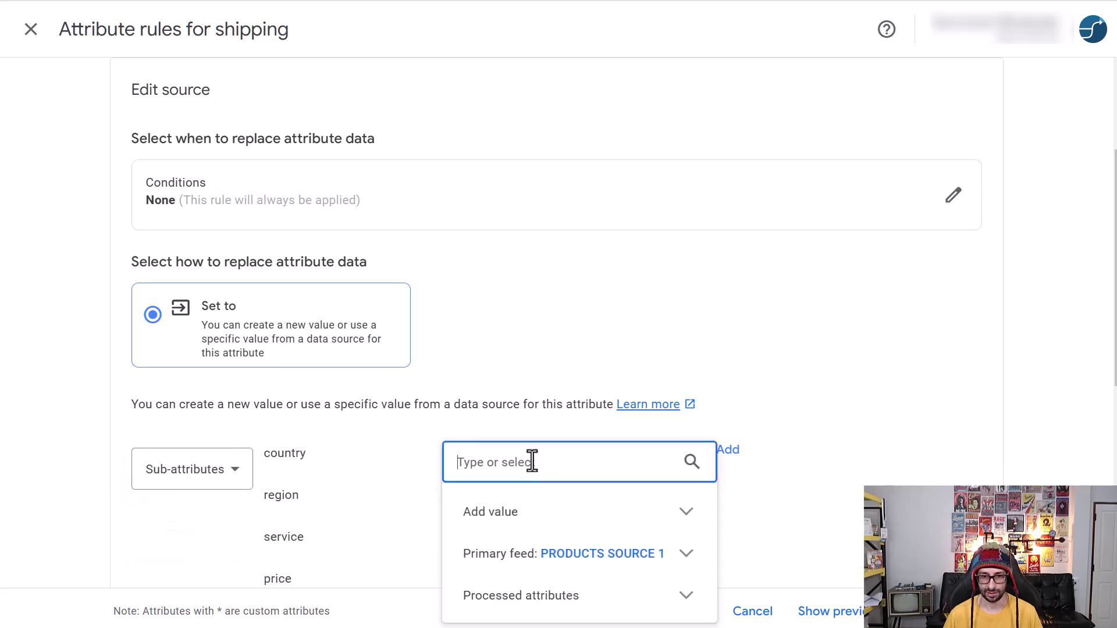
pyautogui.write('US')
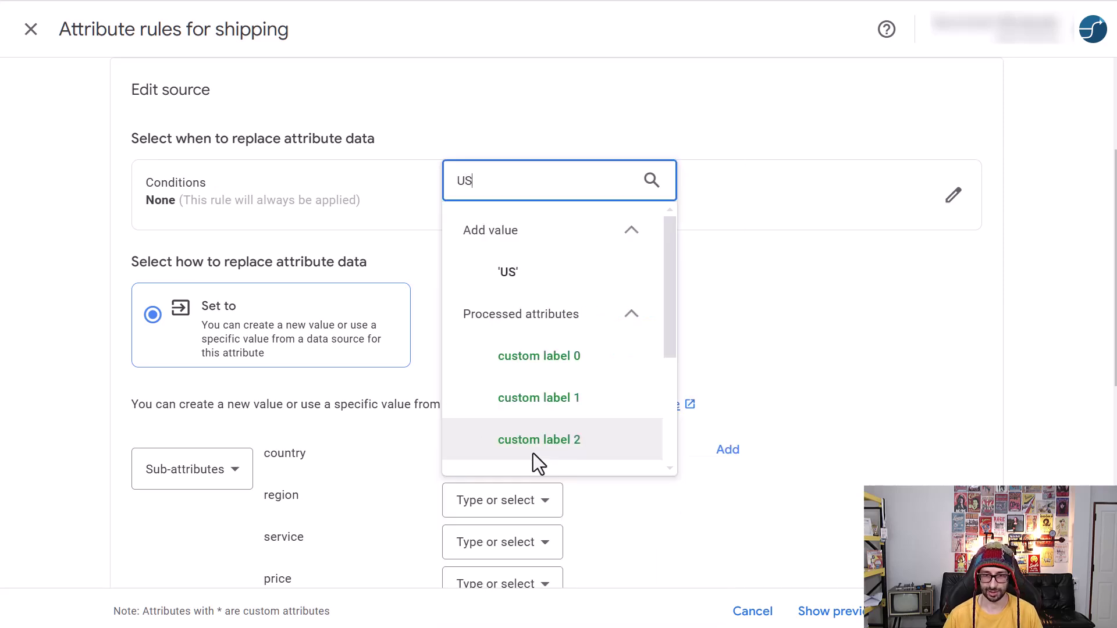
pyautogui.click(542, 275)
pyautogui.scroll(-3, 787, 369)
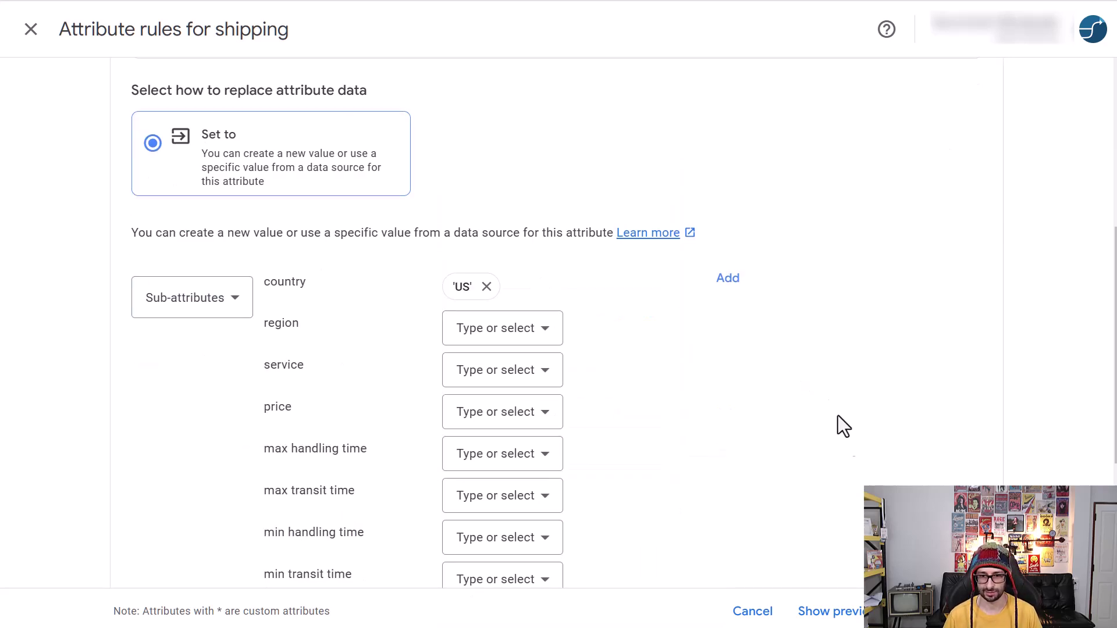
pyautogui.scroll(-3, 837, 415)
pyautogui.click(953, 481)
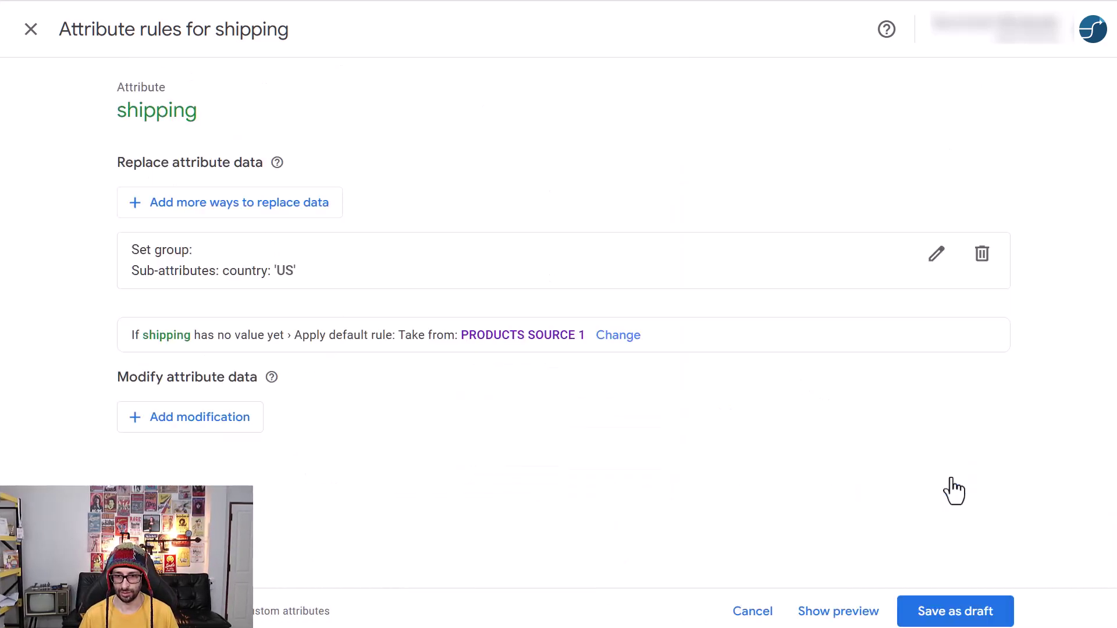
# - Save the US-country shipping rule as a draft
pyautogui.click(953, 621)
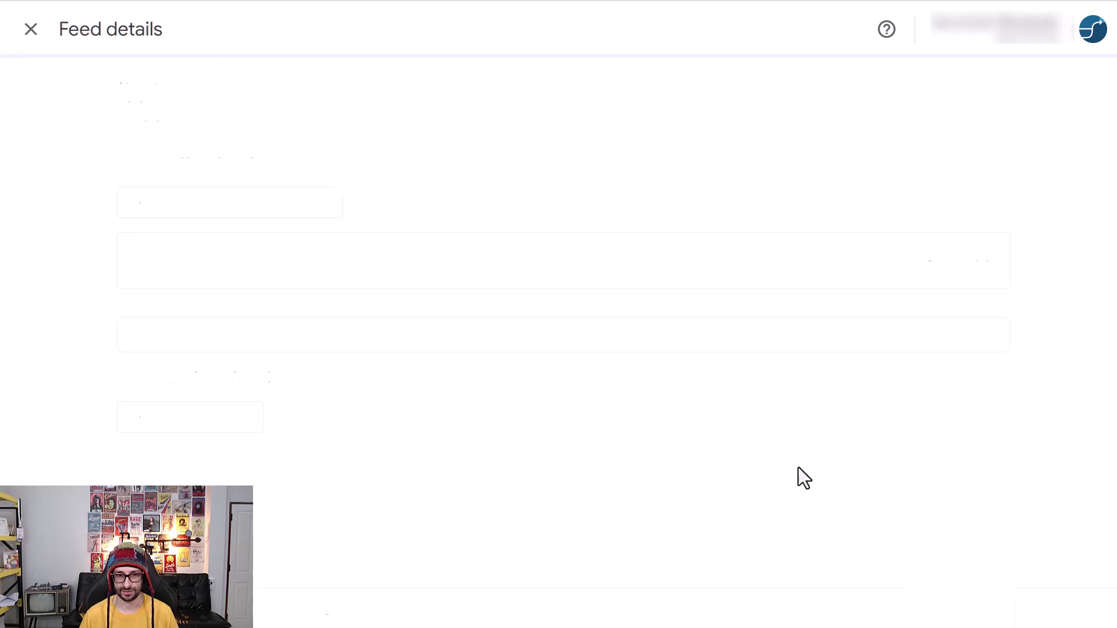